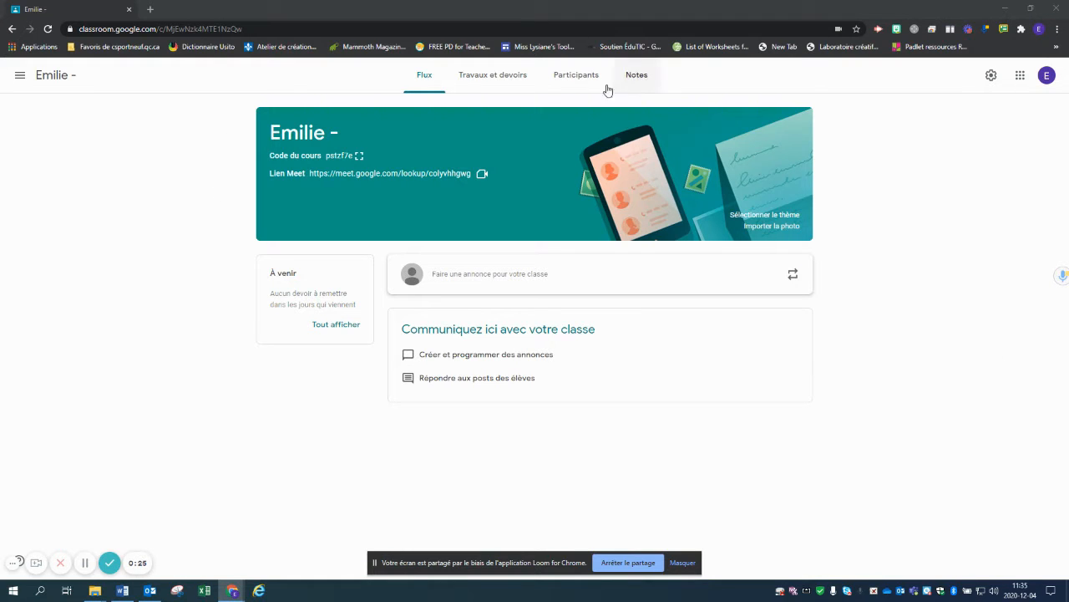
From the class's Participants list, search 'epd' and invite the test student account.
{"action": "left_click", "coordinate": [582, 77]}
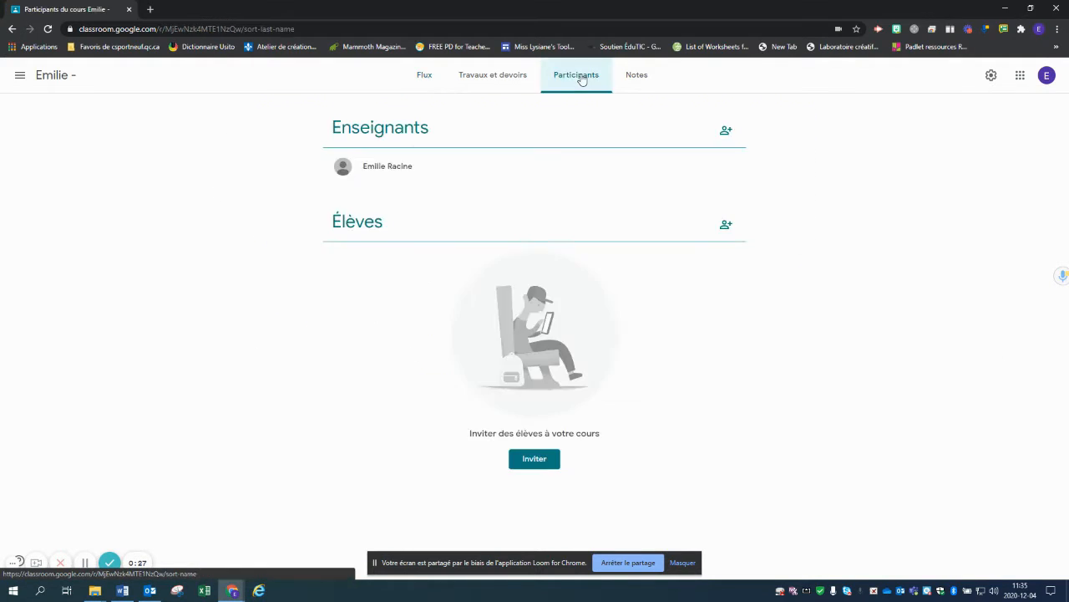
{"action": "left_click", "coordinate": [726, 224]}
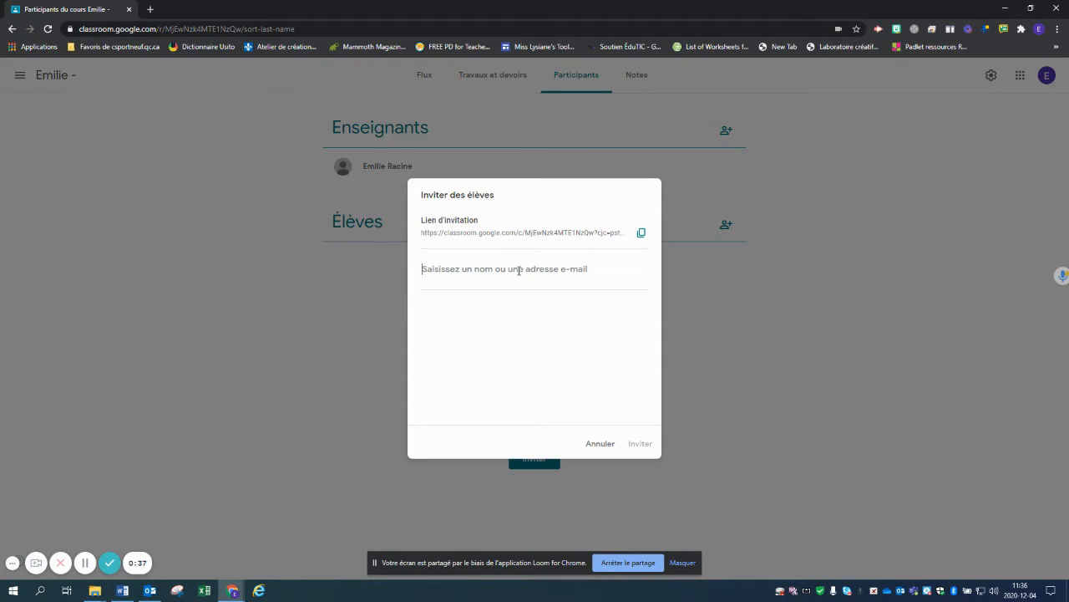
{"action": "type", "text": "epd"}
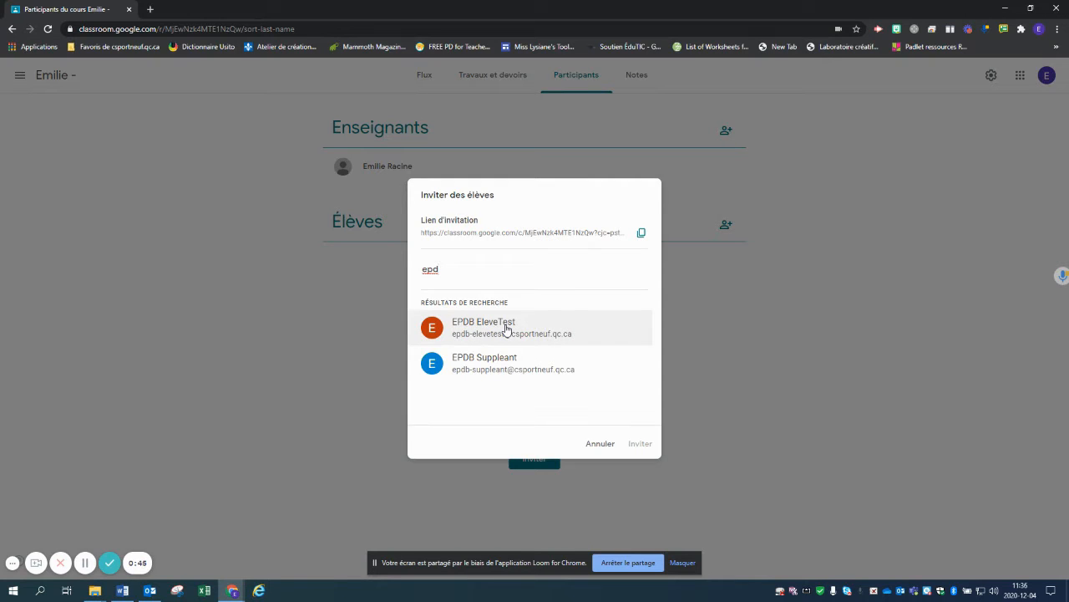
{"action": "left_click", "coordinate": [505, 329]}
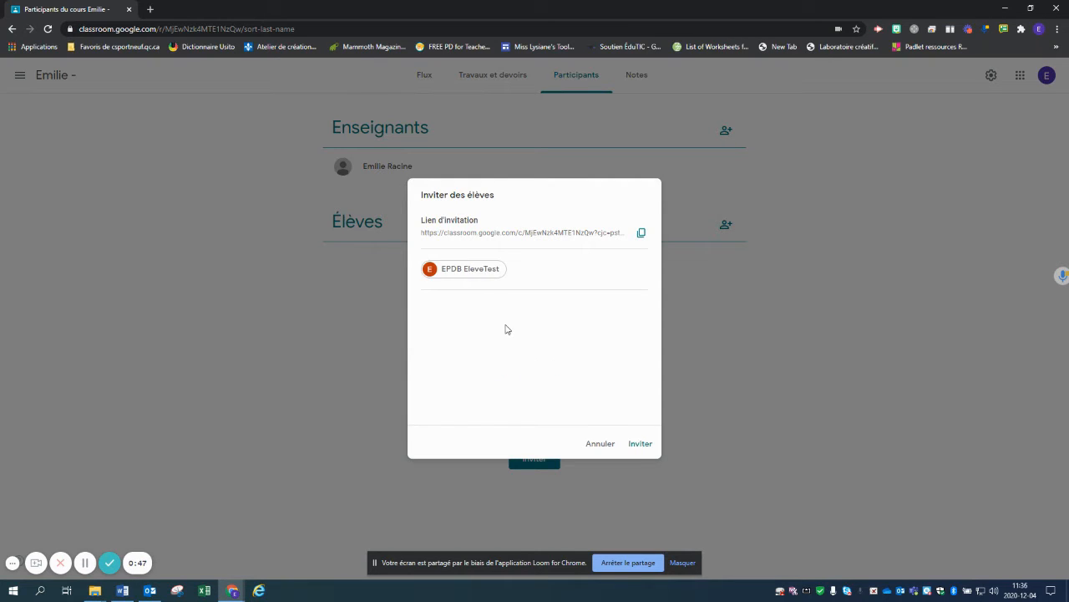
{"action": "left_click", "coordinate": [640, 444]}
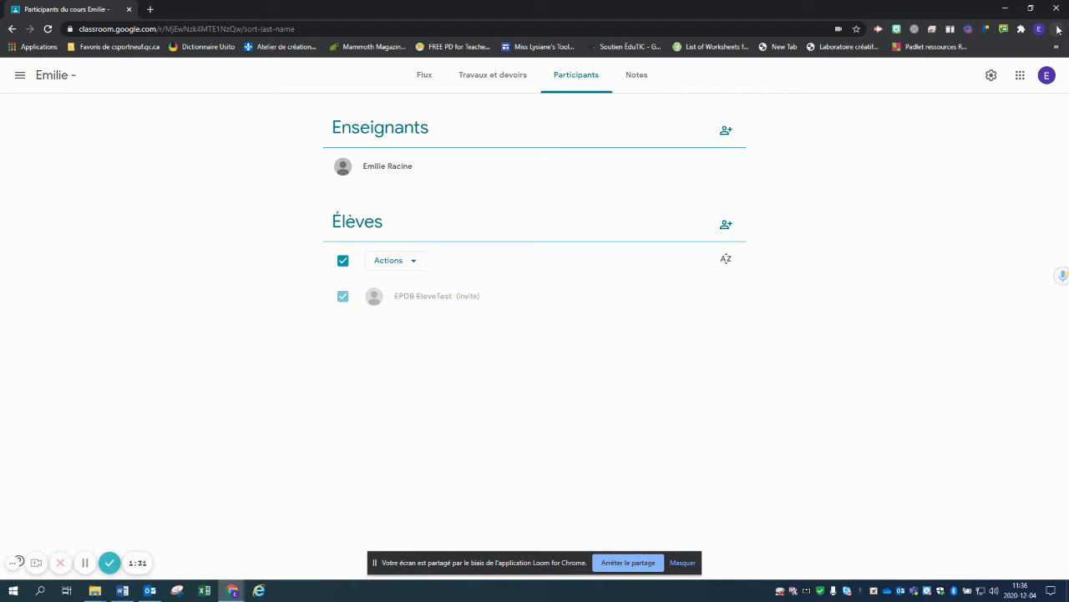
Open a new Chrome private browsing window (Nouvelle fenêtre de navigation privée).
{"action": "left_click", "coordinate": [1058, 29]}
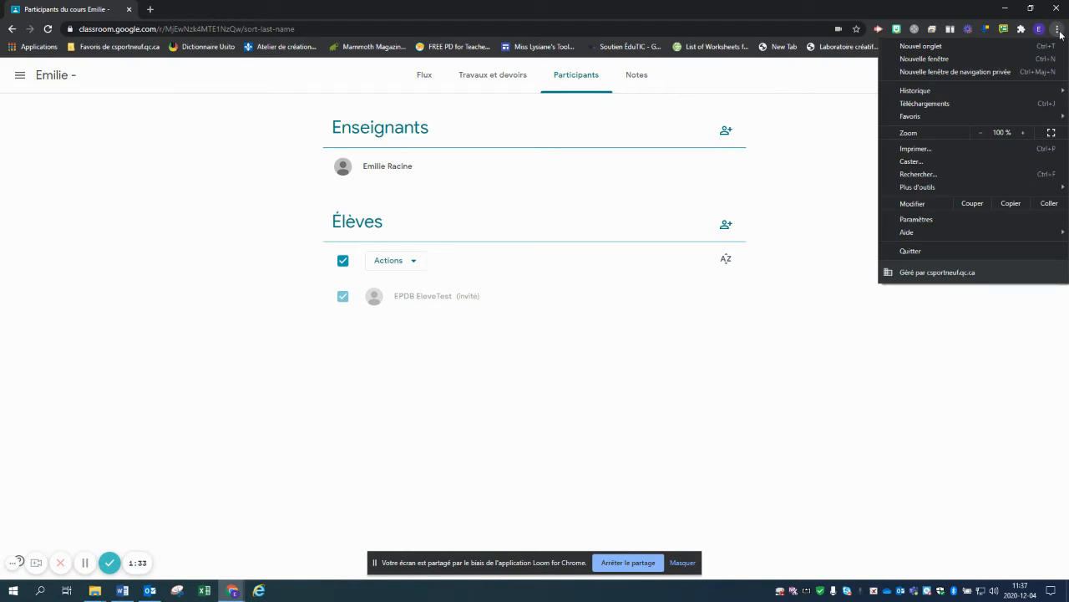
{"action": "left_click", "coordinate": [972, 74]}
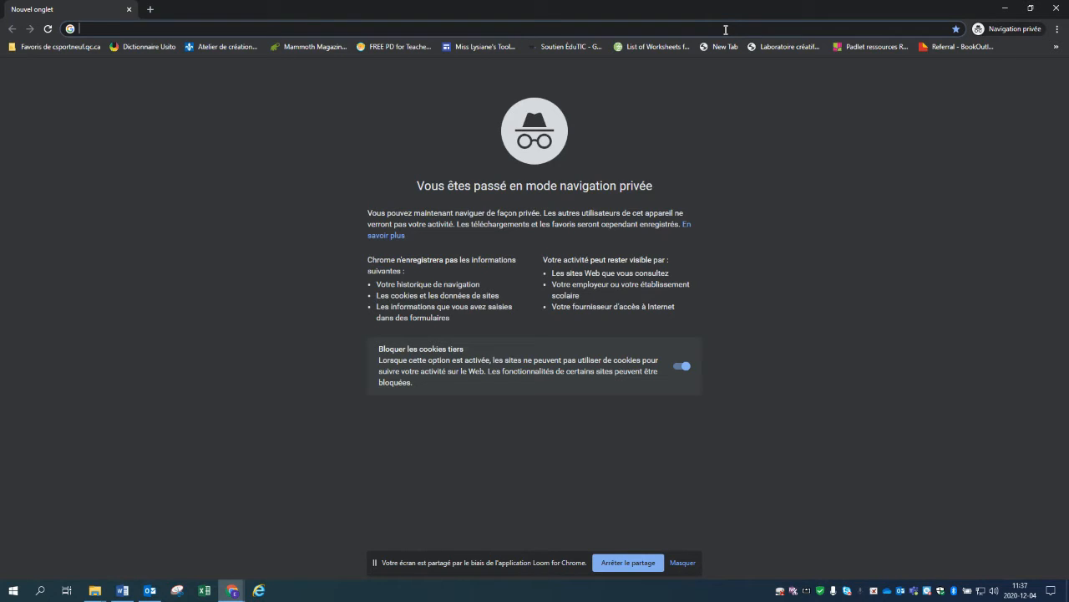
Load Google Classroom via 'clas' autocomplete and submit the test student's school e-mail.
{"action": "type", "text": "clas"}
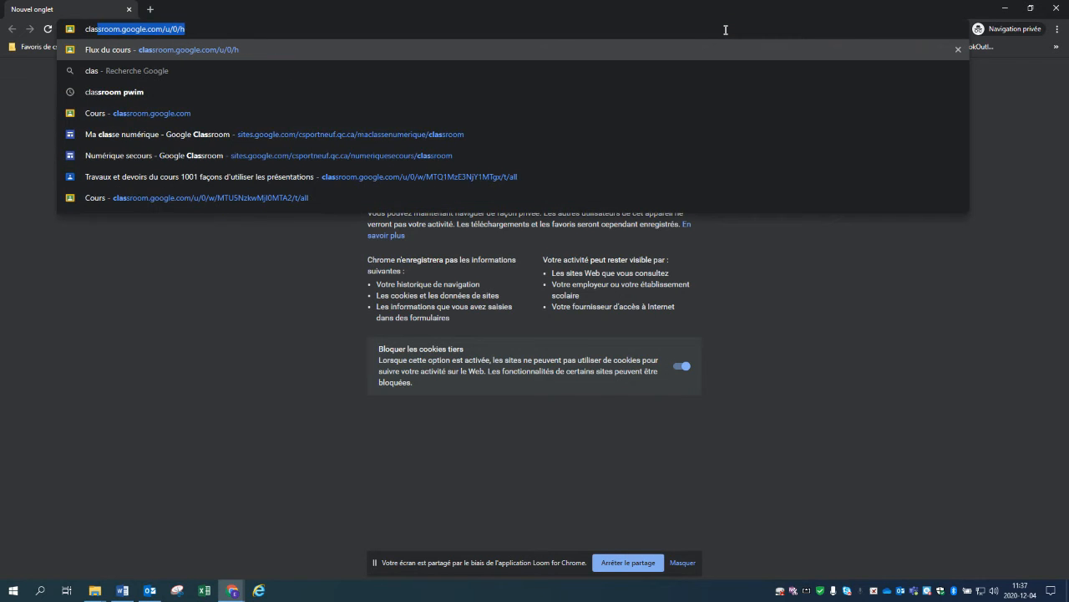
{"action": "key", "text": "Return"}
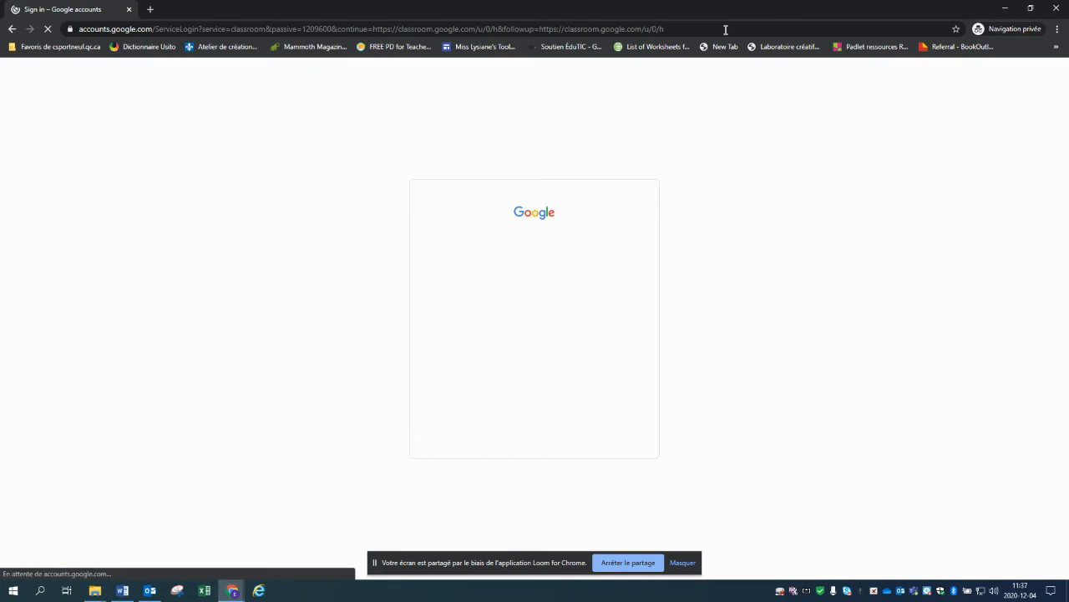
{"action": "left_click", "coordinate": [557, 296]}
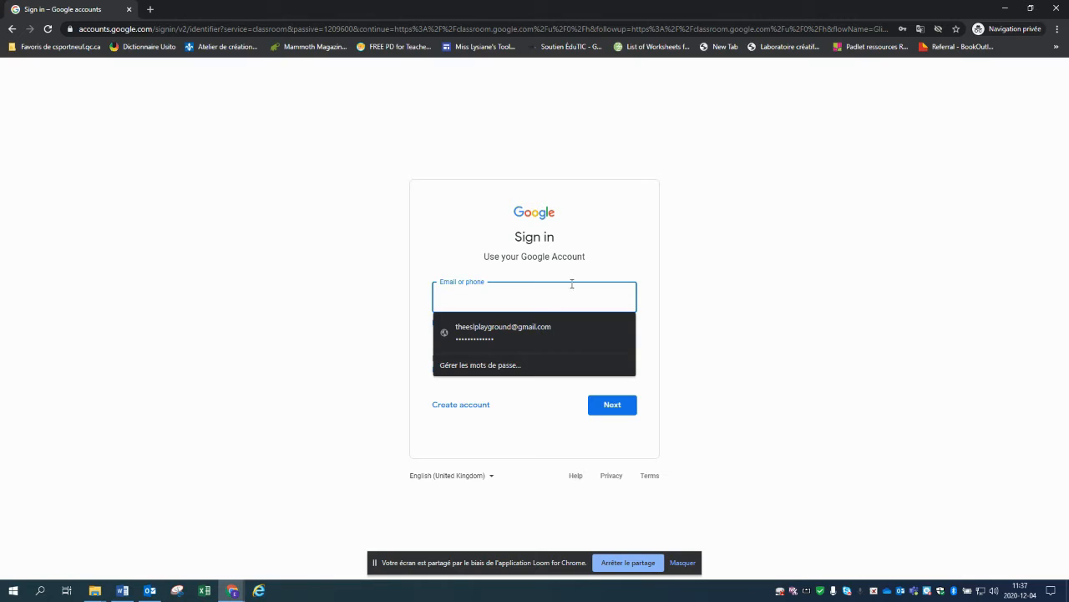
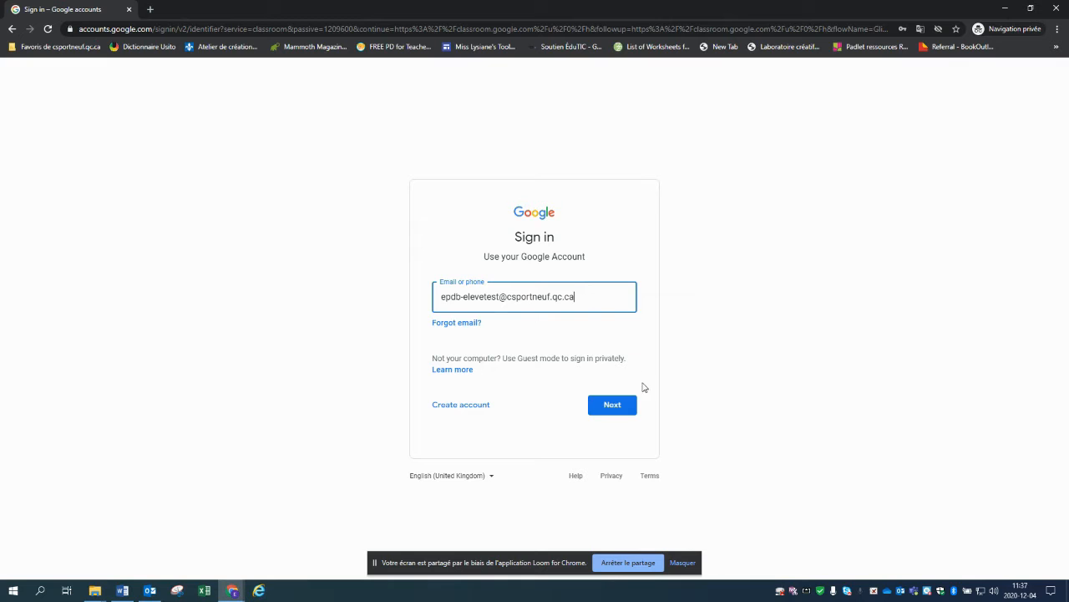
{"action": "left_click", "coordinate": [633, 407]}
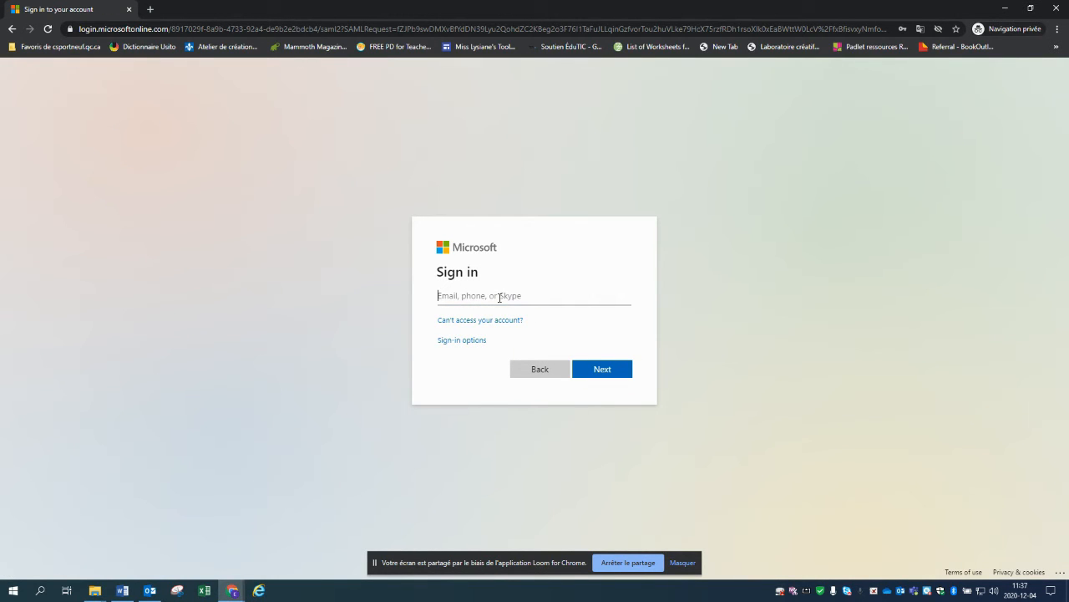
Enter the test student's e-mail on the Microsoft sign-in page and continue.
{"action": "left_click", "coordinate": [500, 297]}
{"action": "left_click", "coordinate": [585, 262]}
{"action": "left_click", "coordinate": [534, 296]}
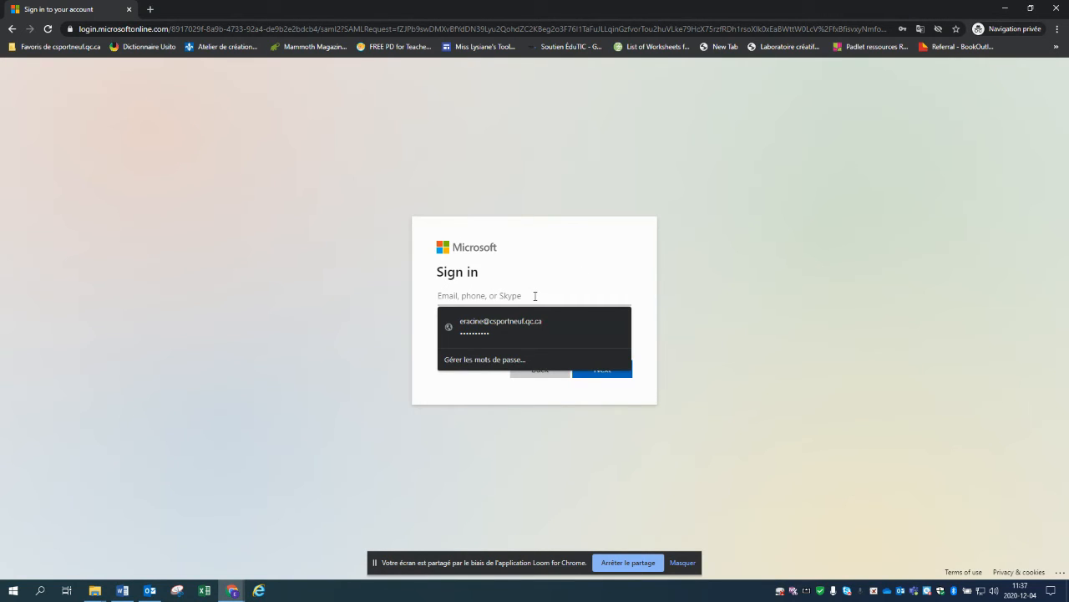
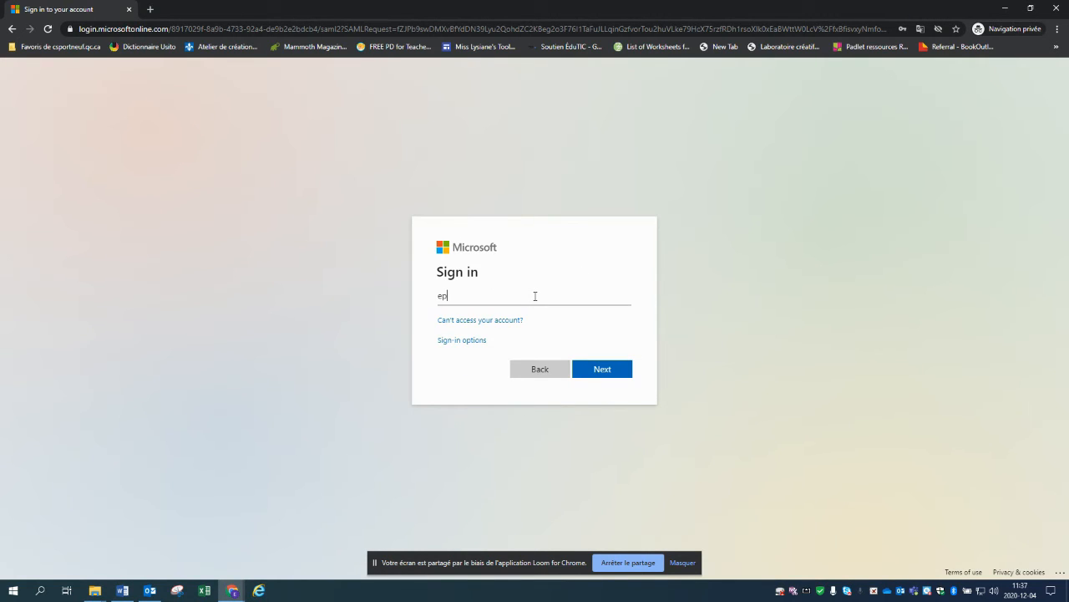
{"action": "left_click", "coordinate": [597, 375]}
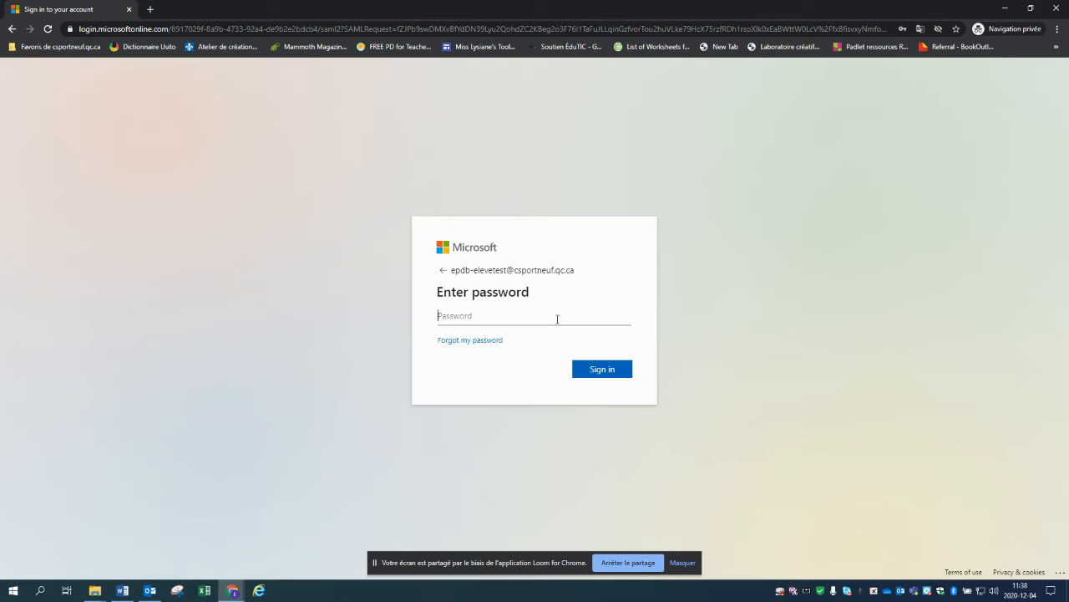
Sign in with the student's password and choose to stay signed in.
{"action": "type", "text": "••••••••••"}
{"action": "left_click", "coordinate": [612, 370]}
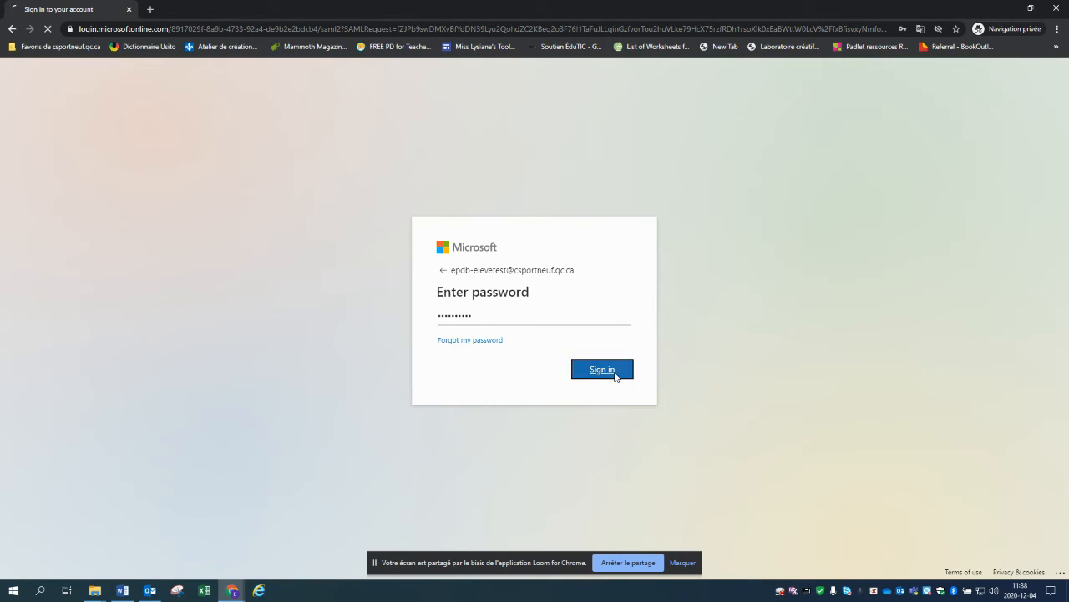
{"action": "left_click", "coordinate": [602, 375]}
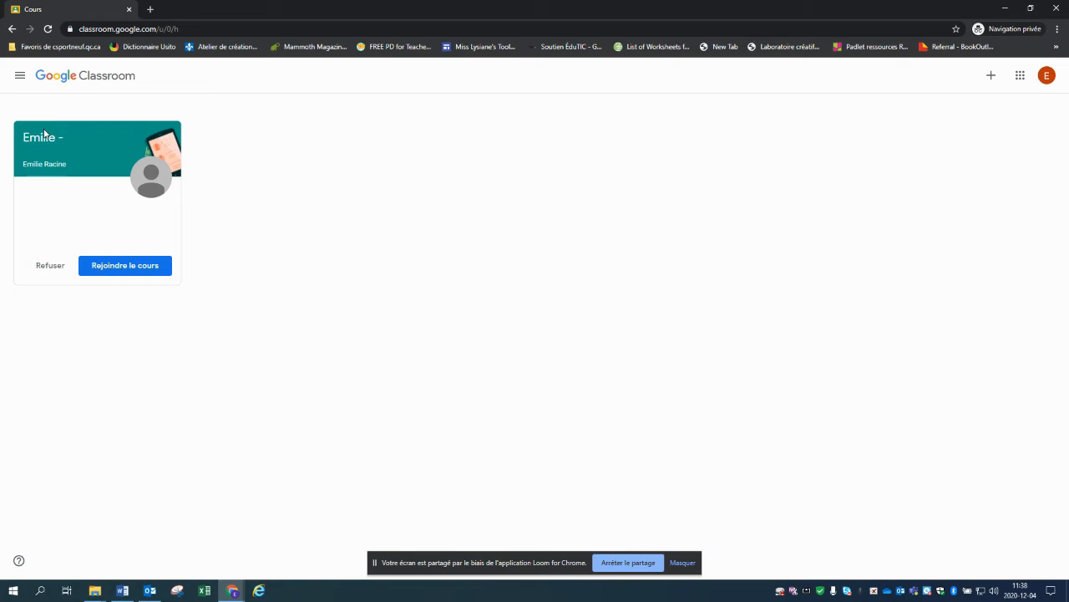
Join the invited class with Rejoindre le cours, then open it from the Cours list.
{"action": "left_click", "coordinate": [119, 268]}
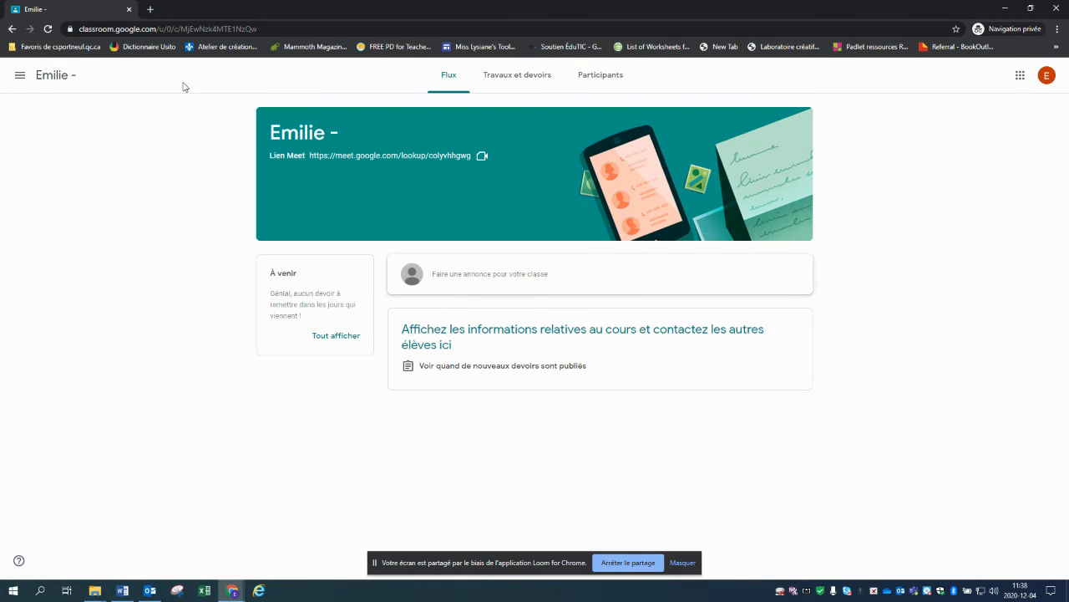
{"action": "left_click", "coordinate": [20, 76]}
{"action": "left_click", "coordinate": [43, 78]}
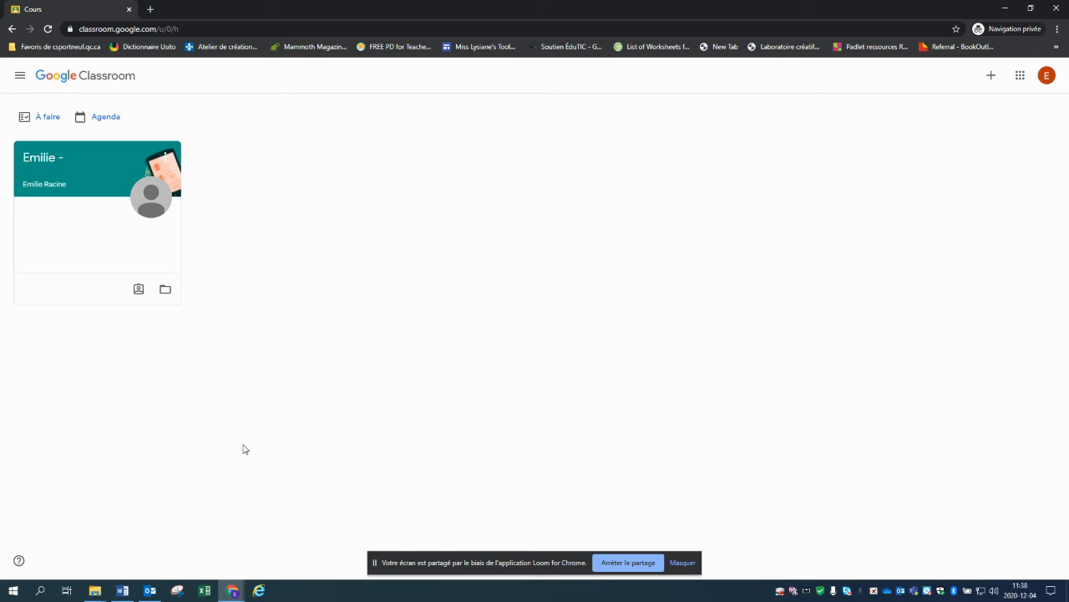
{"action": "left_click", "coordinate": [54, 158]}
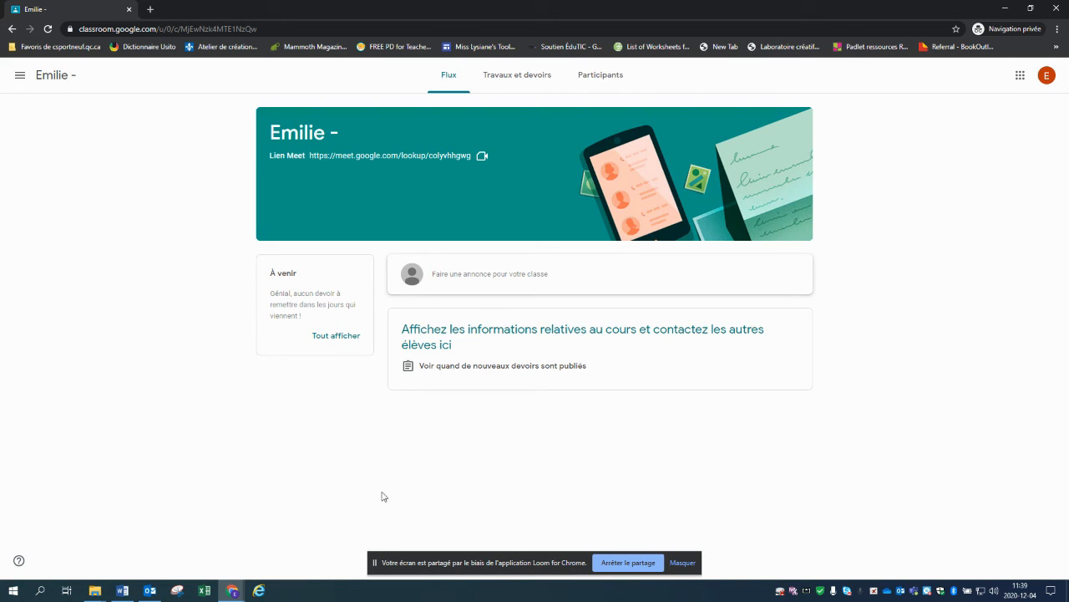
{"action": "mouse_move", "coordinate": [238, 591]}
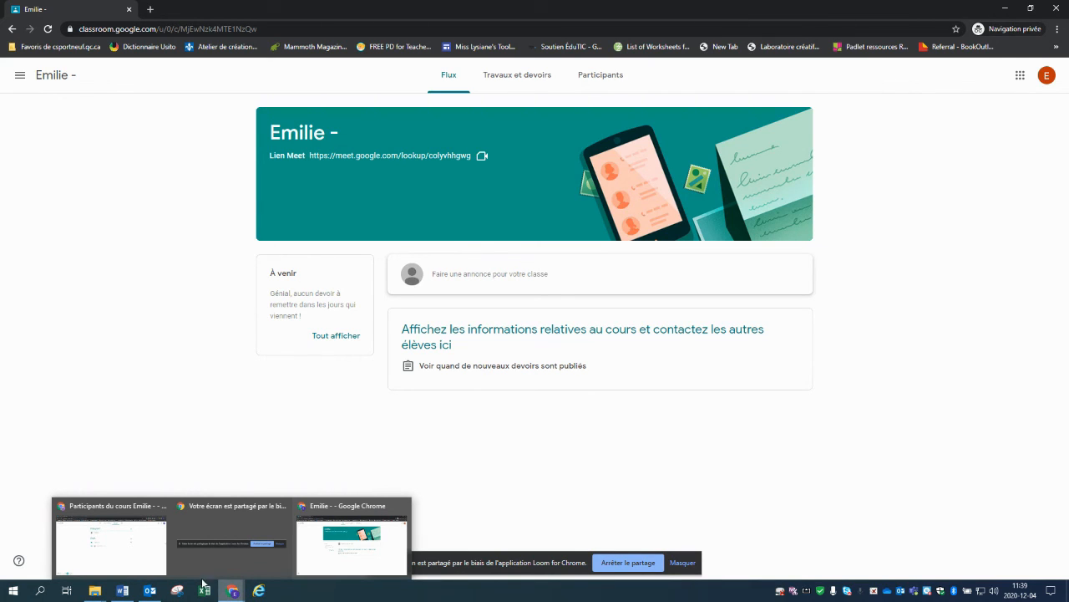
{"action": "left_click", "coordinate": [115, 545]}
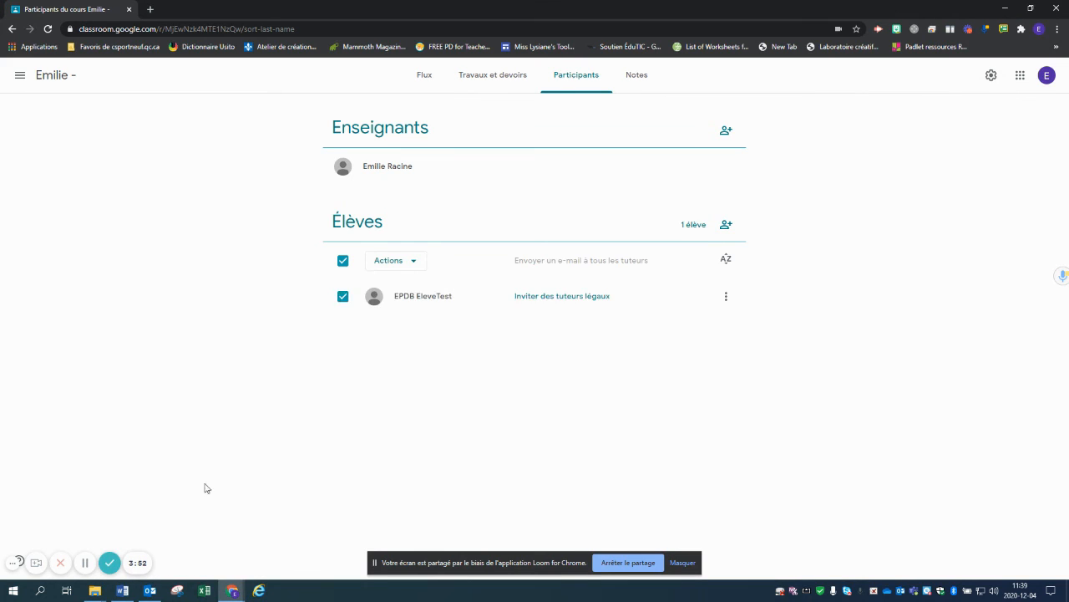
{"action": "left_click", "coordinate": [424, 81]}
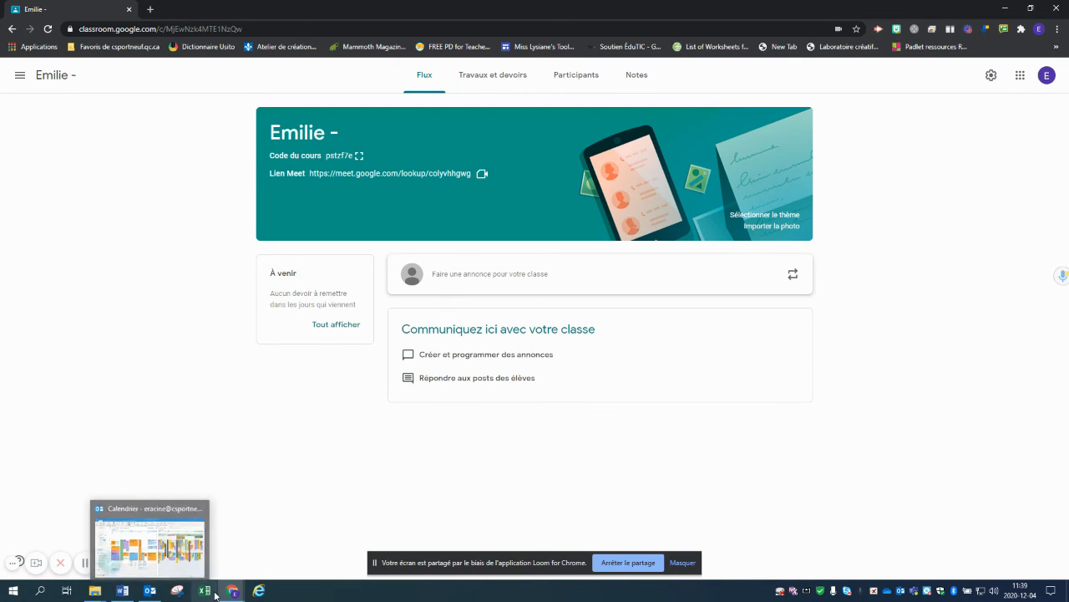
{"action": "mouse_move", "coordinate": [232, 590]}
{"action": "mouse_move", "coordinate": [316, 557]}
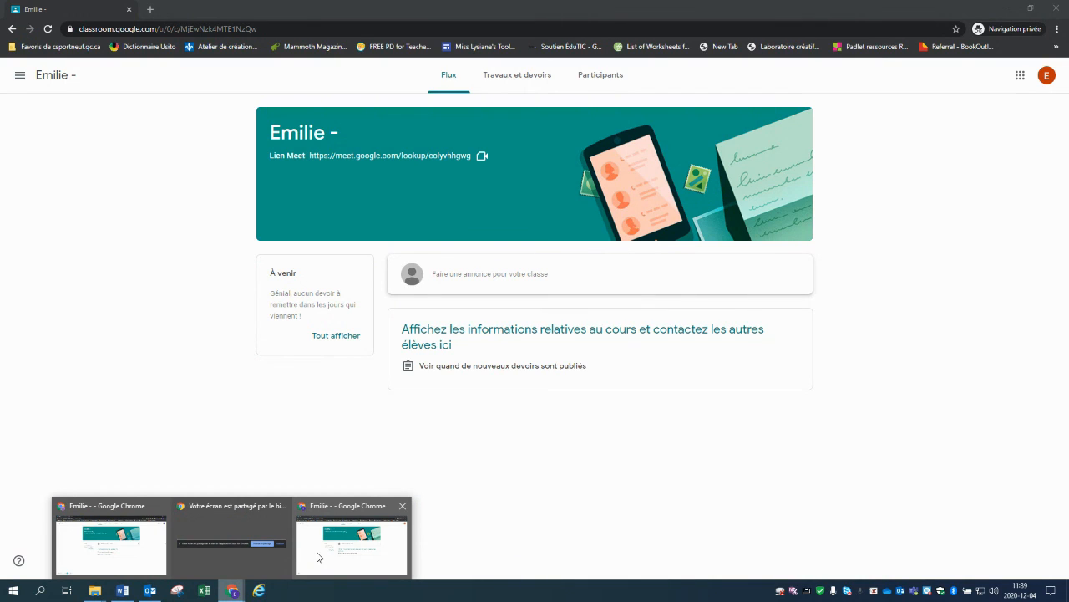
{"action": "left_click", "coordinate": [316, 557]}
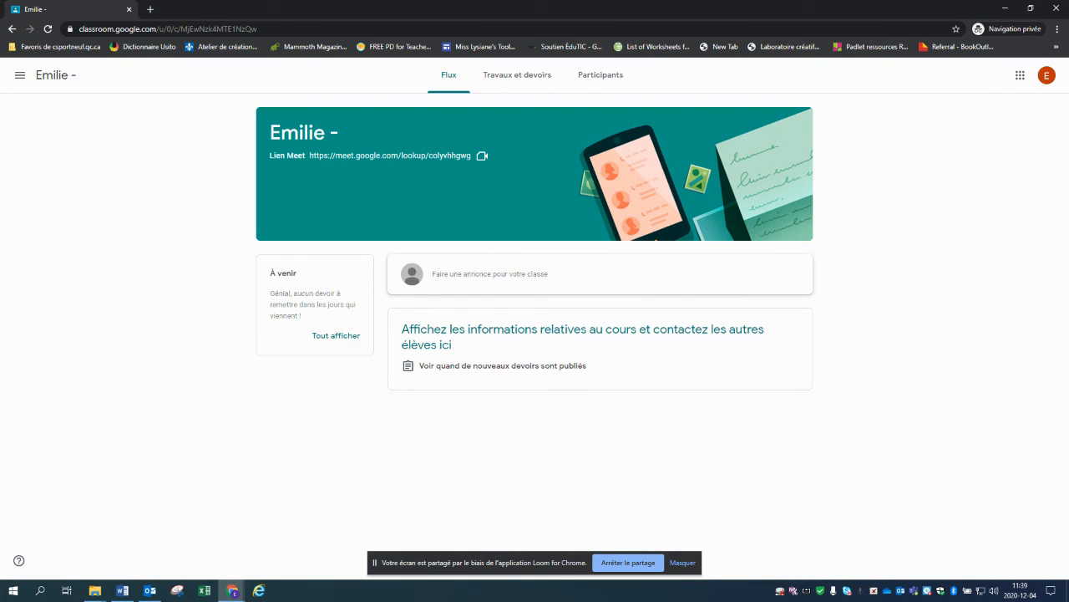